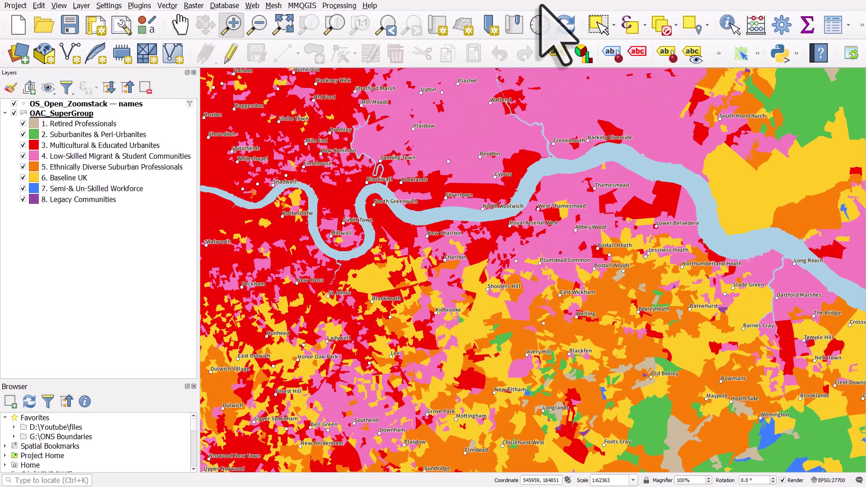
# Open the 'Text size' print layout from Project > Layouts.
pyautogui.click(17, 6)
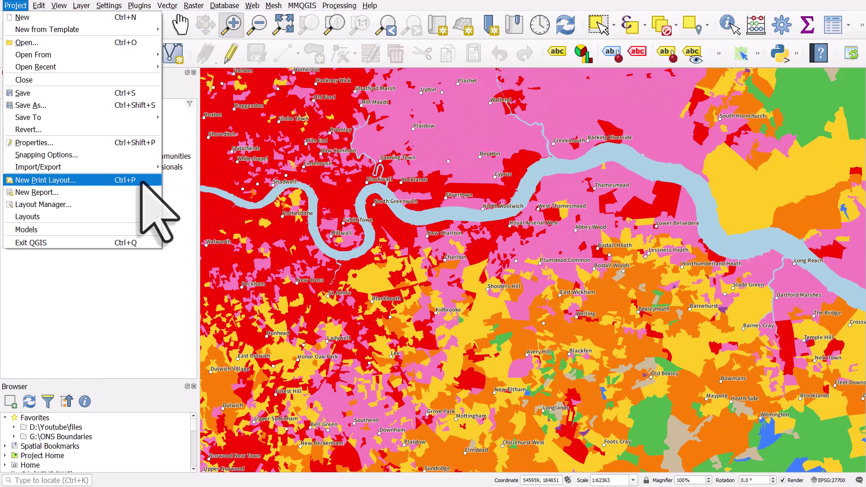
pyautogui.moveTo(154, 216)
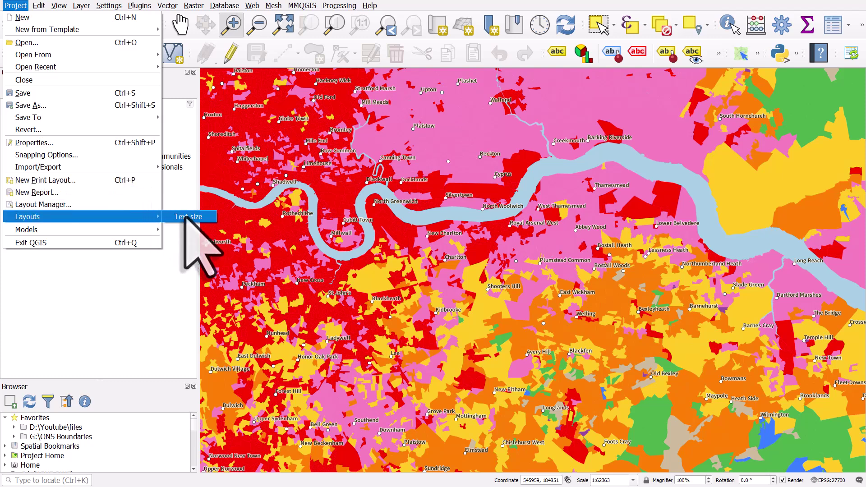
pyautogui.click(189, 217)
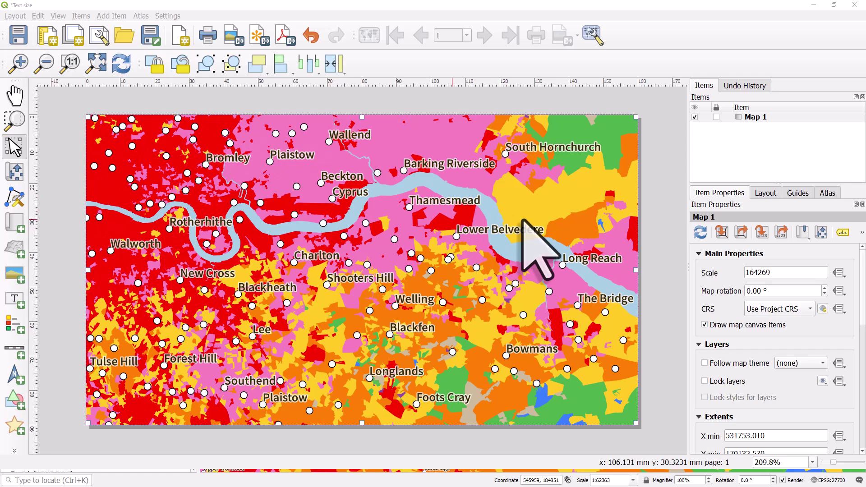
# Select Map 1 and set its extent to match the main canvas extent.
pyautogui.click(750, 118)
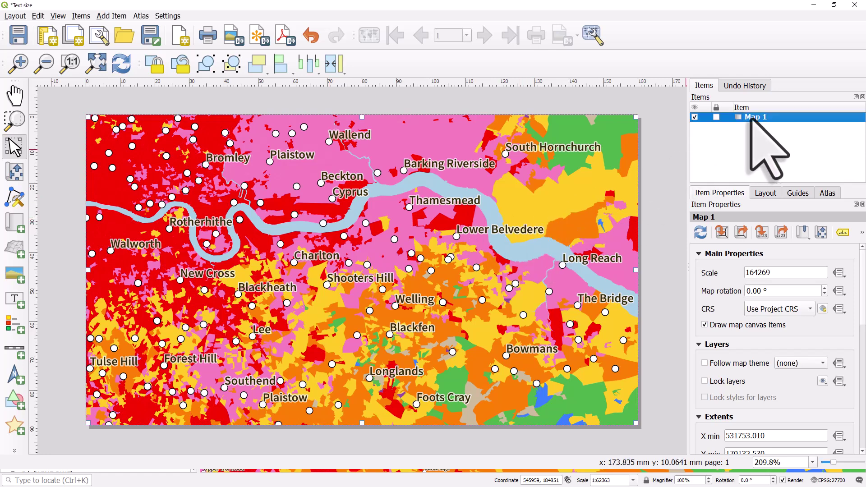
pyautogui.click(720, 232)
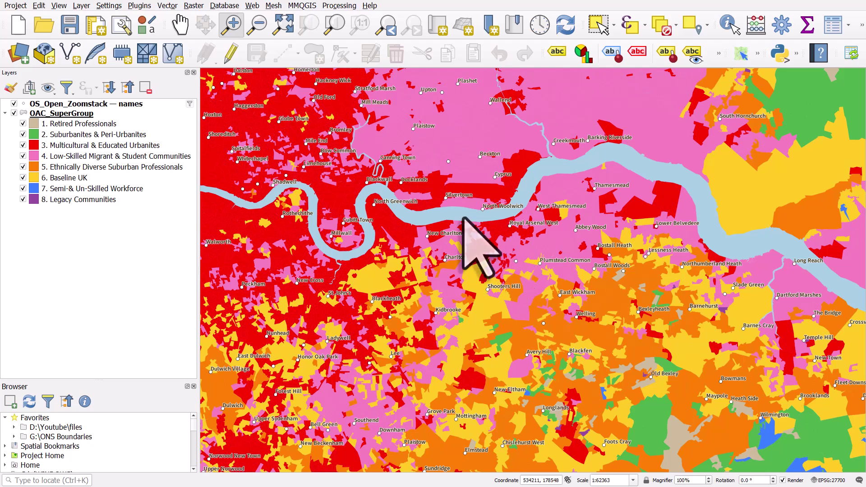
# Reopen the 'Text size' print layout from Project > Layouts.
pyautogui.click(17, 6)
pyautogui.moveTo(93, 213)
pyautogui.click(182, 215)
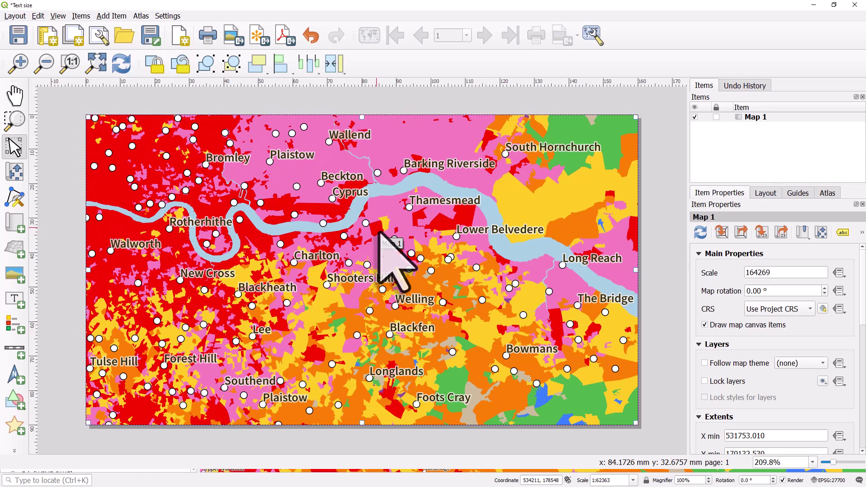
# Open Page Properties for the layout page, showing its 160 × 90 mm size.
pyautogui.rightClick(363, 214)
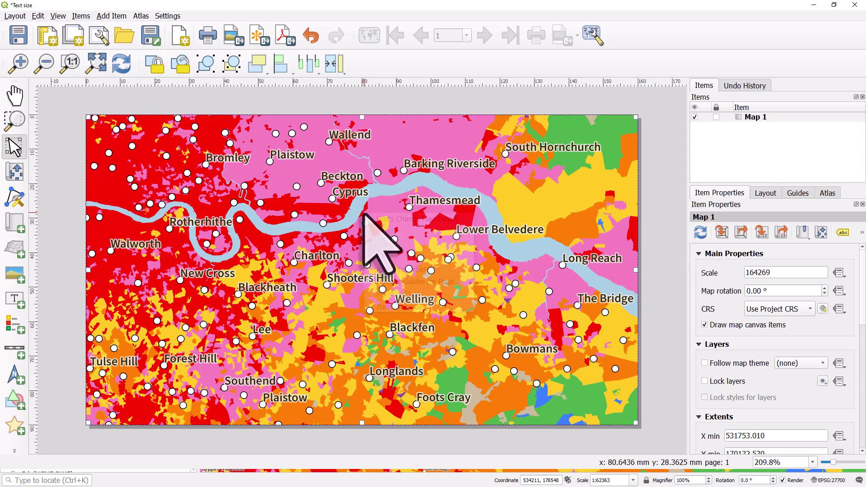
pyautogui.click(403, 307)
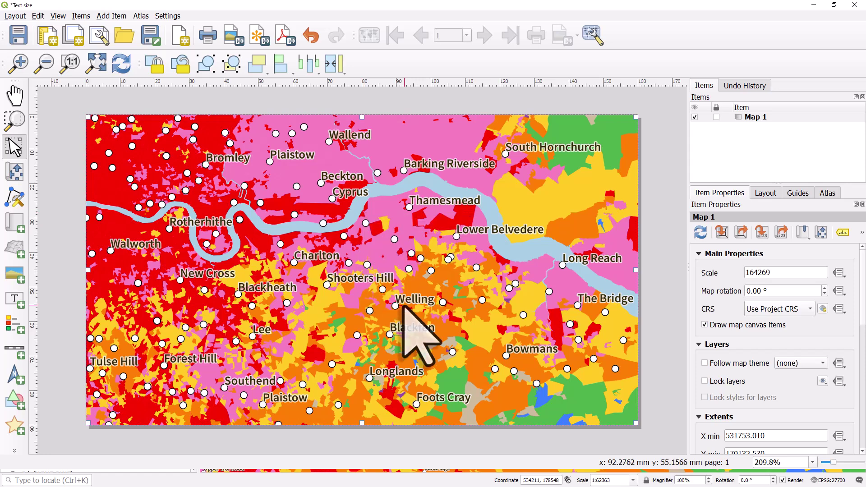
pyautogui.rightClick(493, 181)
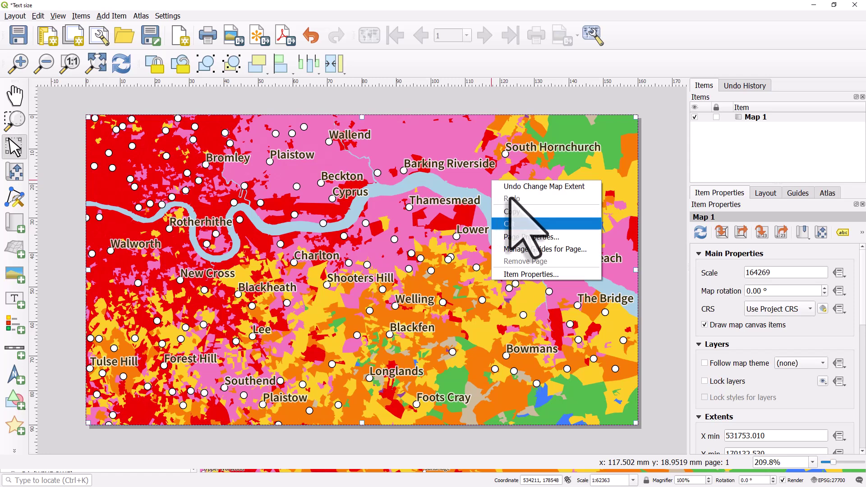
pyautogui.click(557, 237)
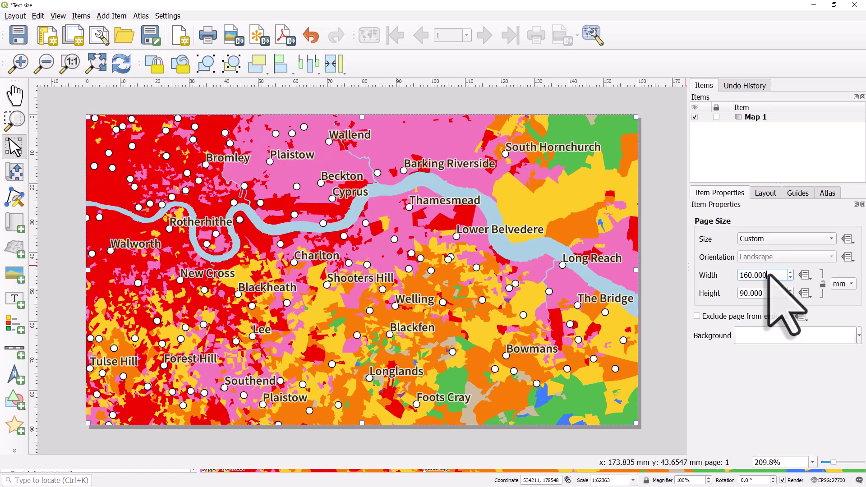
# Resize the layout page to width 320 and height 180 mm.
pyautogui.moveTo(769, 276); pyautogui.dragTo(728, 274)
pyautogui.write('320')
pyautogui.moveTo(784, 293); pyautogui.dragTo(729, 292)
pyautogui.write('180')
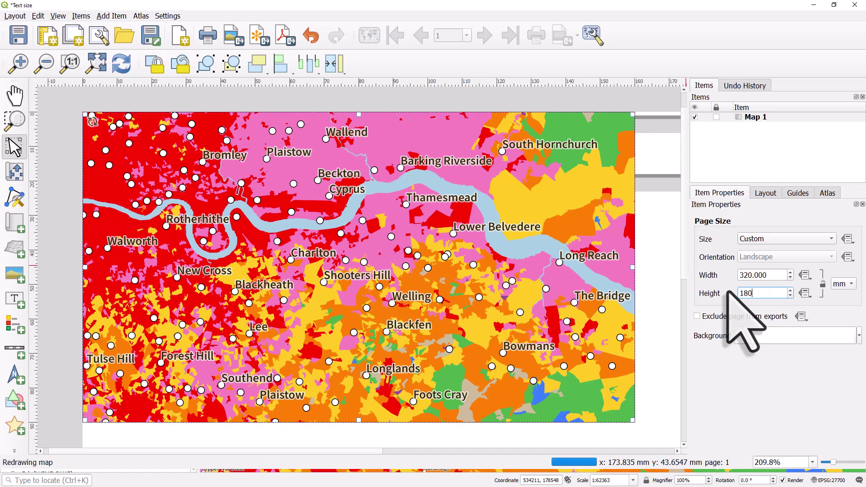
# Fit the full page in view, stretch Map 1 to fill it, and return to the main window.
pyautogui.click(98, 63)
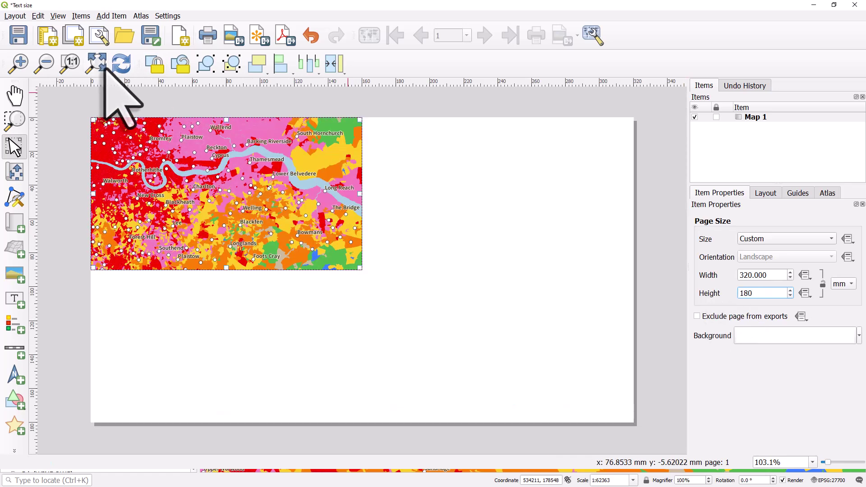
pyautogui.moveTo(359, 269); pyautogui.dragTo(630, 421)
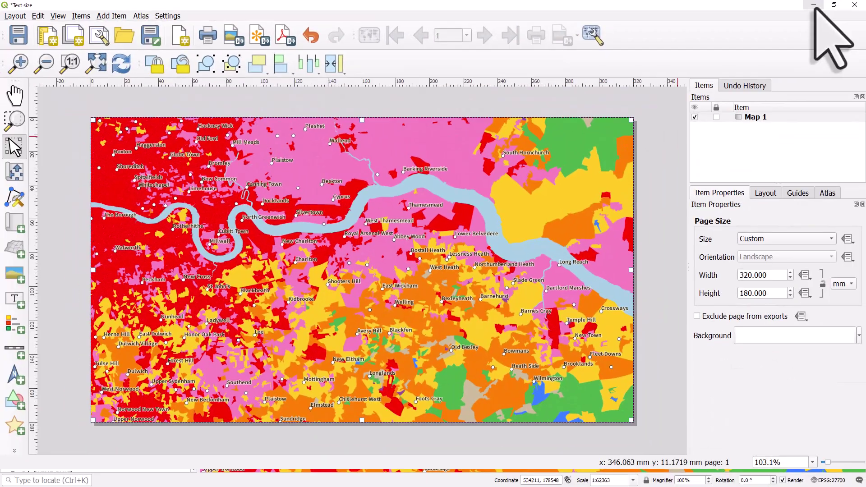
pyautogui.click(817, 6)
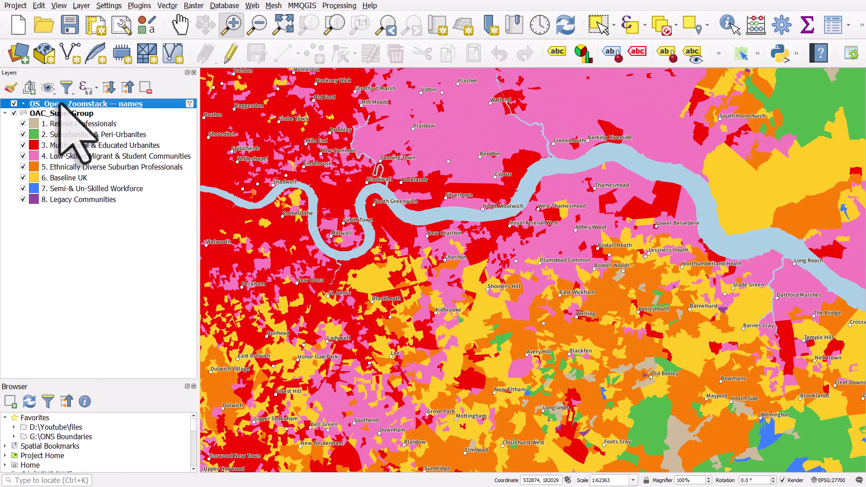
# Set the place-names layer's label text size unit to Meters at Scale.
pyautogui.doubleClick(61, 103)
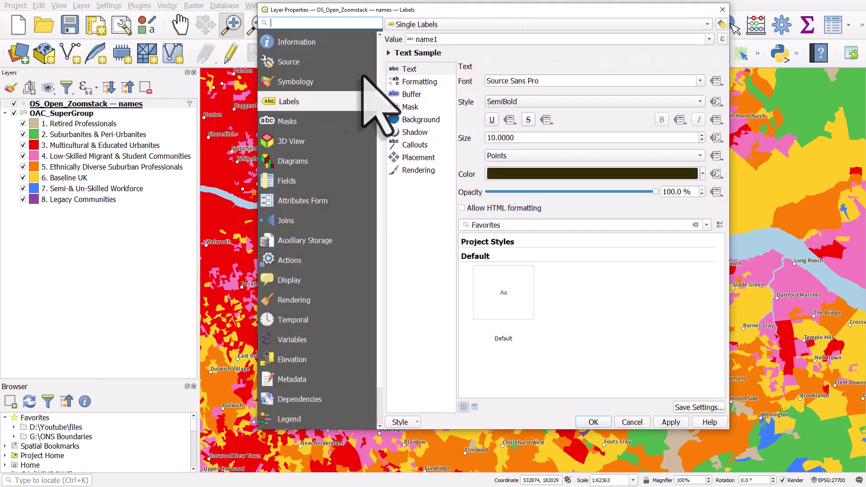
pyautogui.click(409, 70)
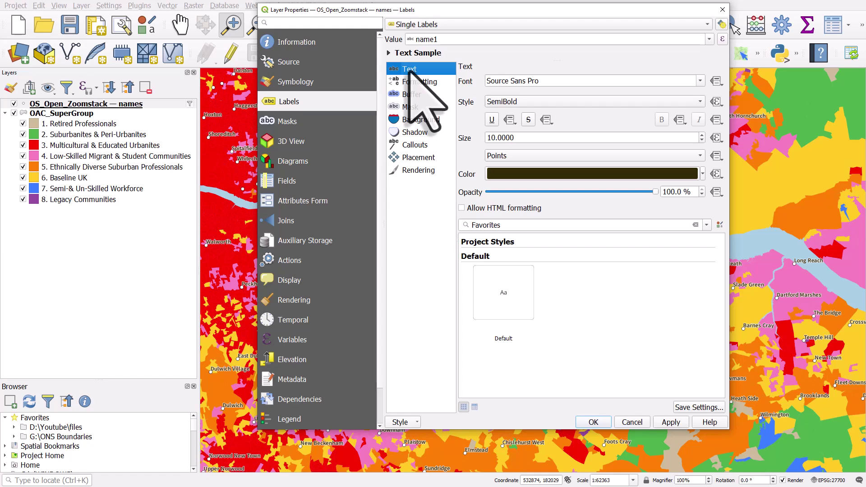
pyautogui.click(536, 154)
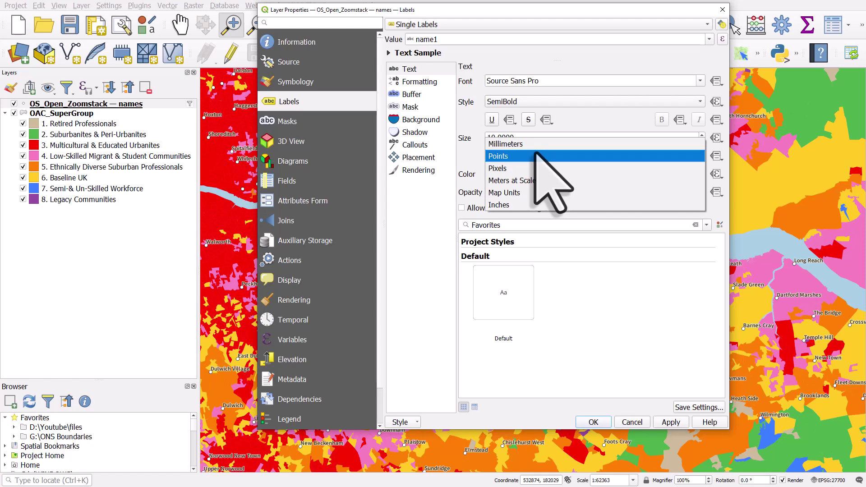
pyautogui.click(540, 180)
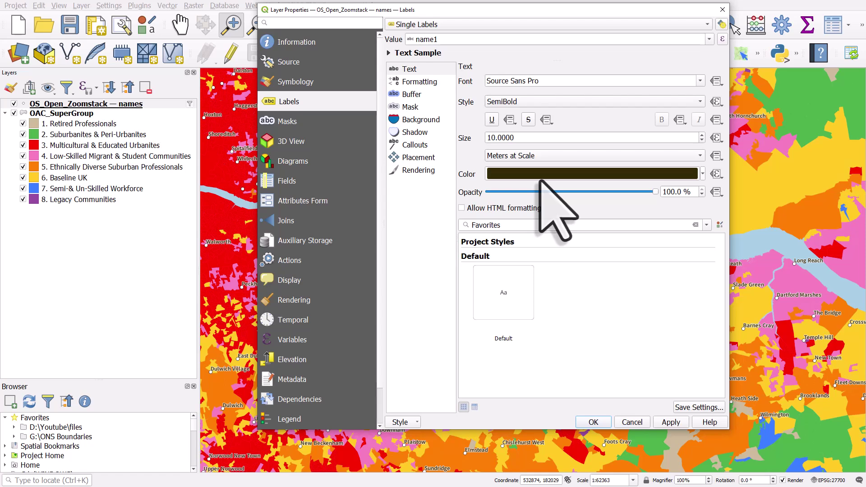
# Try label sizes 500, 100 and 200 meters at scale, applying each.
pyautogui.click(531, 141)
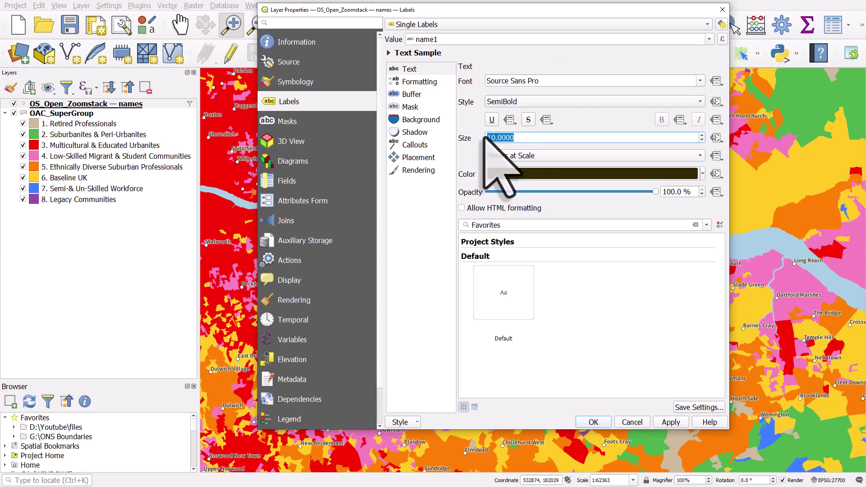
pyautogui.write('500')
pyautogui.click(666, 423)
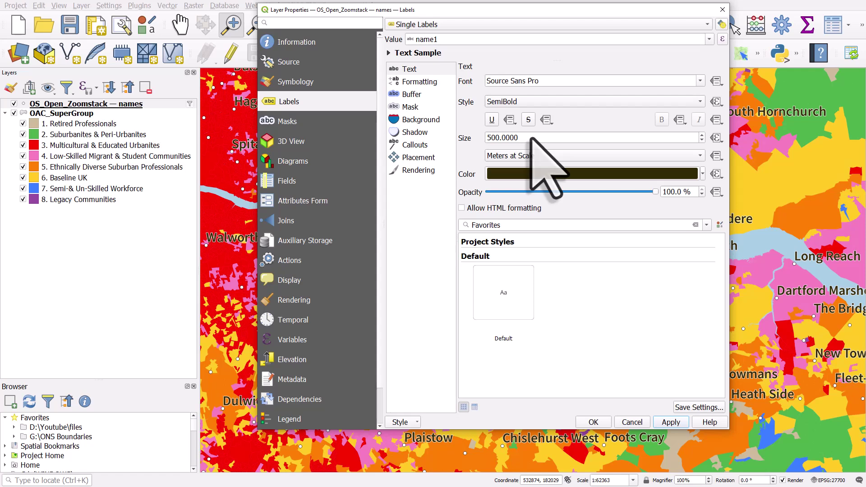
pyautogui.moveTo(531, 138); pyautogui.dragTo(474, 138)
pyautogui.write('100')
pyautogui.click(670, 422)
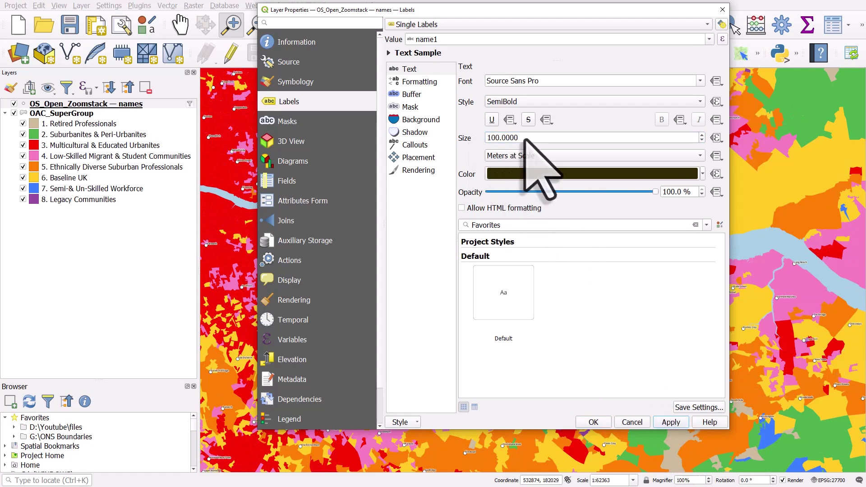
pyautogui.moveTo(523, 138); pyautogui.dragTo(477, 138)
pyautogui.write('200')
pyautogui.click(676, 421)
# Move the dialog aside, then apply label sizes 250 and finally 220.
pyautogui.moveTo(611, 11); pyautogui.dragTo(476, 10)
pyautogui.moveTo(385, 136); pyautogui.dragTo(353, 135)
pyautogui.write('250')
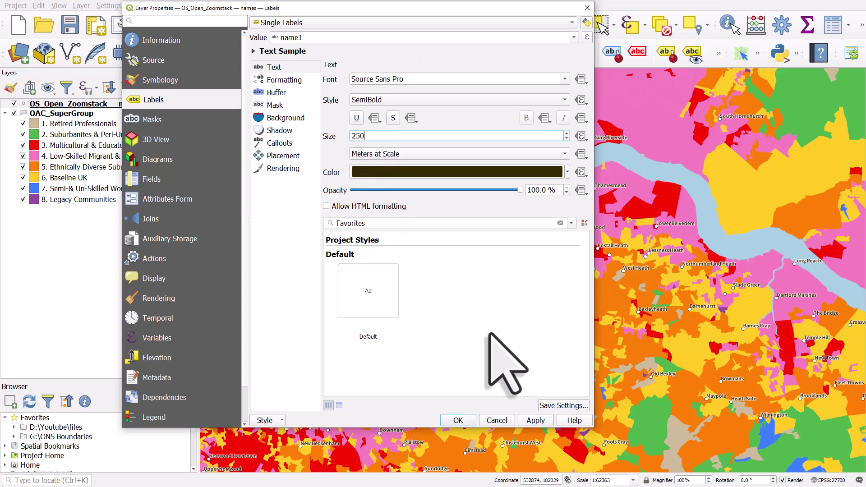
pyautogui.click(549, 420)
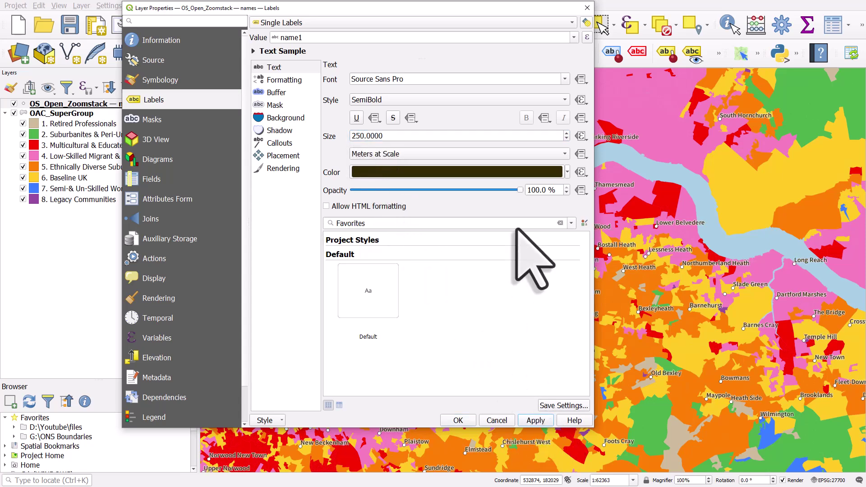
pyautogui.moveTo(355, 134); pyautogui.dragTo(359, 137)
pyautogui.write('2')
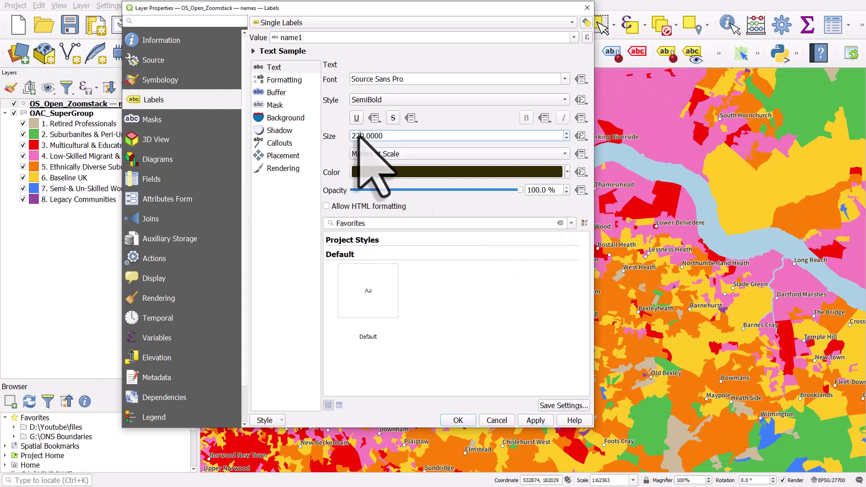
pyautogui.click(526, 419)
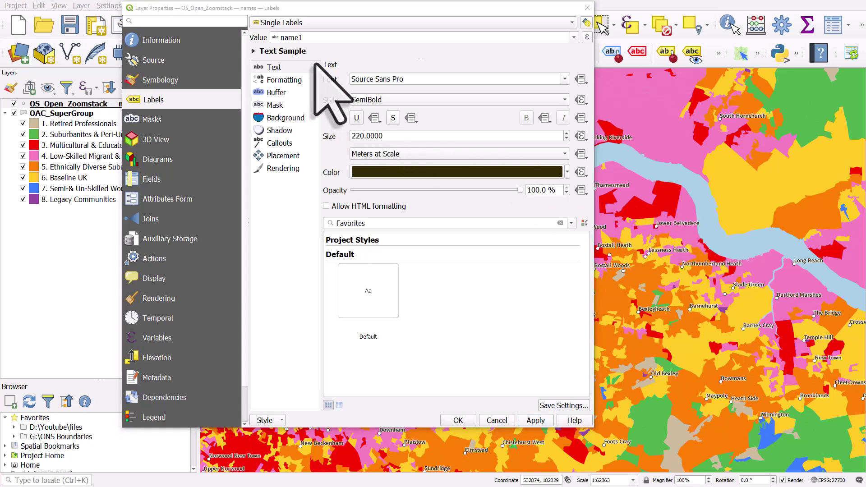
# Set the label buffer unit to Meters at Scale with size 5, and apply.
pyautogui.click(285, 93)
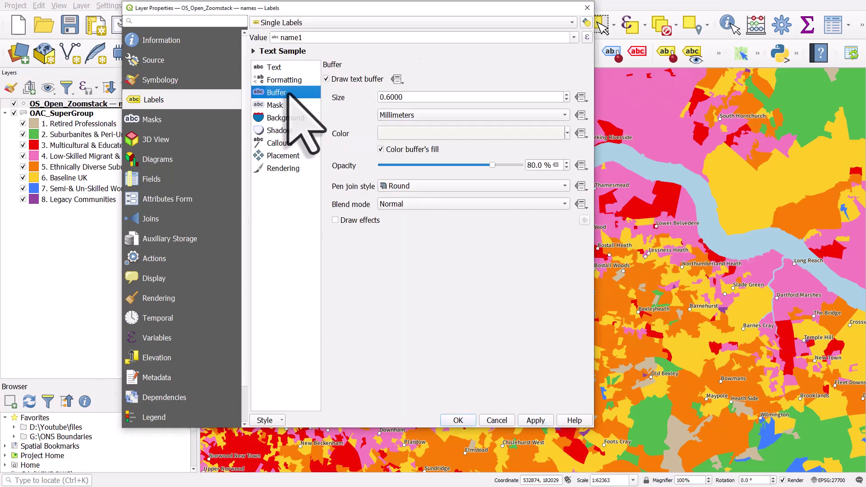
pyautogui.click(421, 115)
pyautogui.click(426, 152)
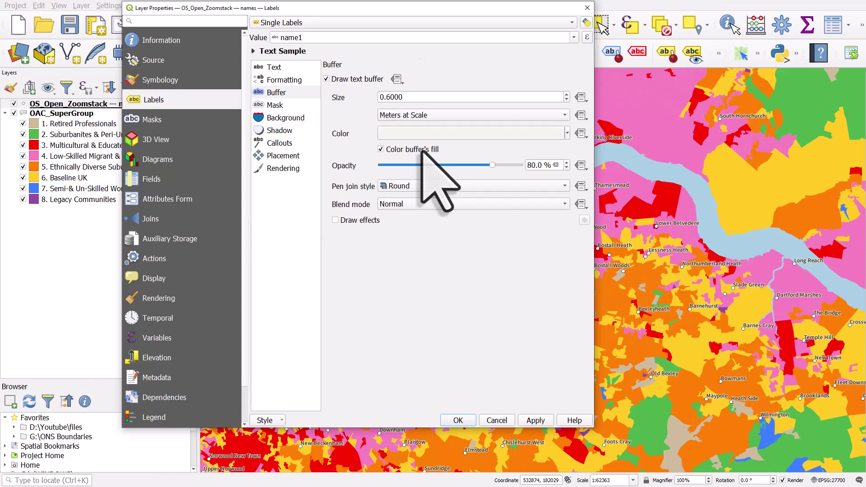
pyautogui.moveTo(408, 97); pyautogui.dragTo(373, 100)
pyautogui.write('5')
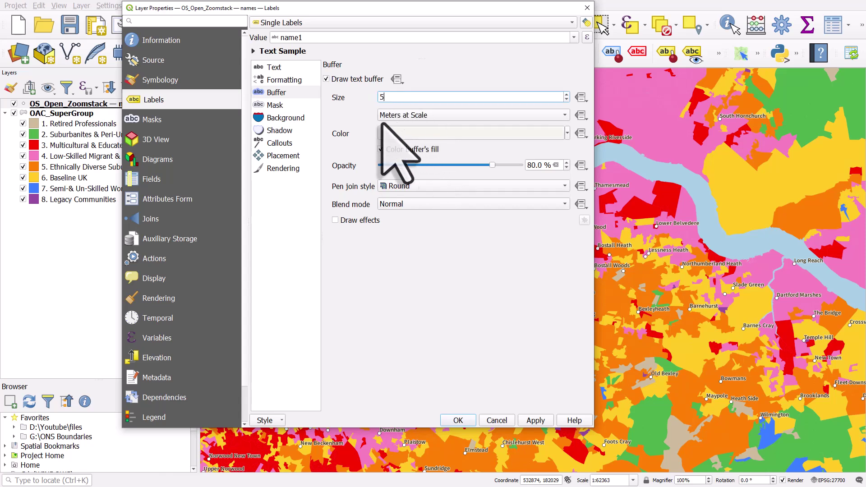
pyautogui.click(533, 420)
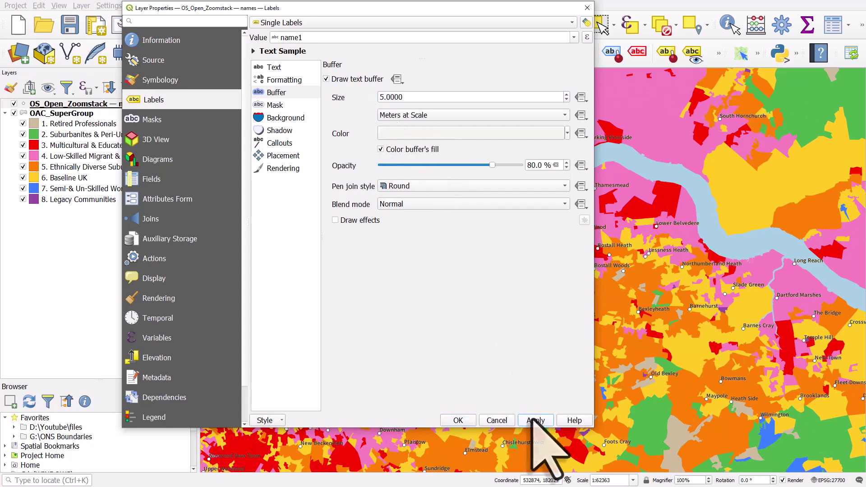
# Apply buffer sizes 25 and then 40 to the place-name labels.
pyautogui.moveTo(408, 97); pyautogui.dragTo(373, 96)
pyautogui.write('2')
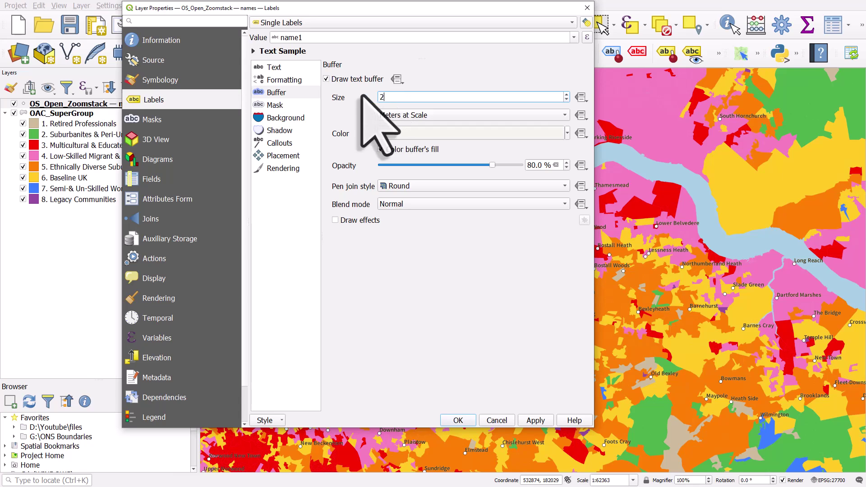
pyautogui.write('5')
pyautogui.click(535, 420)
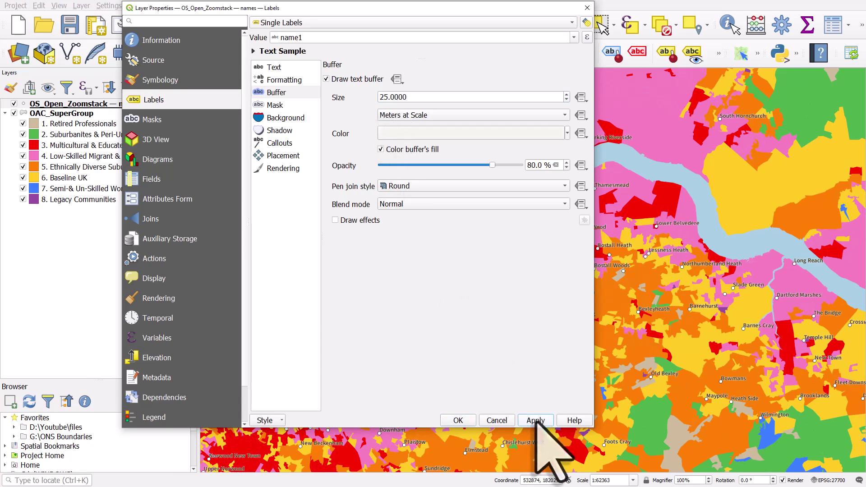
pyautogui.moveTo(391, 96); pyautogui.dragTo(369, 96)
pyautogui.write('40')
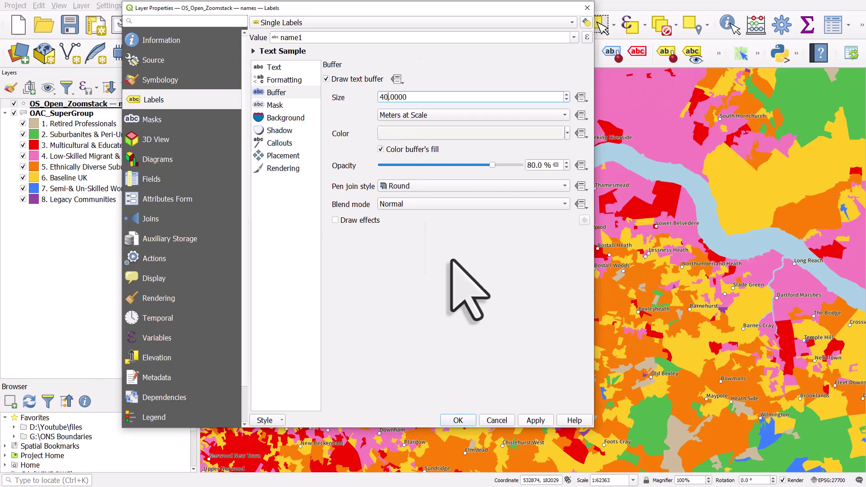
pyautogui.click(535, 421)
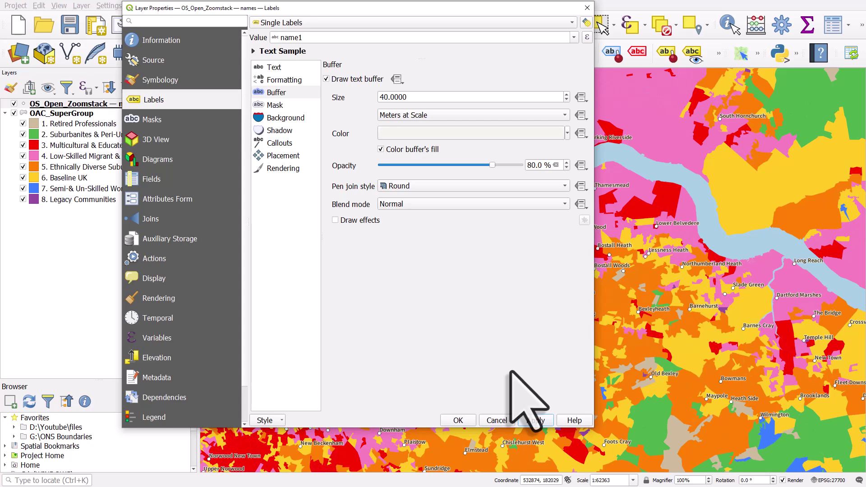
# Close the layer properties and zoom in and out to see labels scale with the map.
pyautogui.click(458, 420)
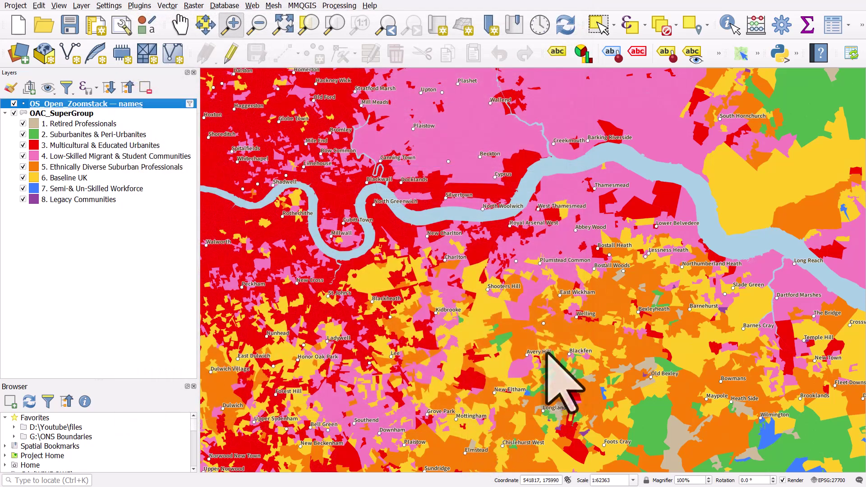
pyautogui.scroll(1, 686, 238)
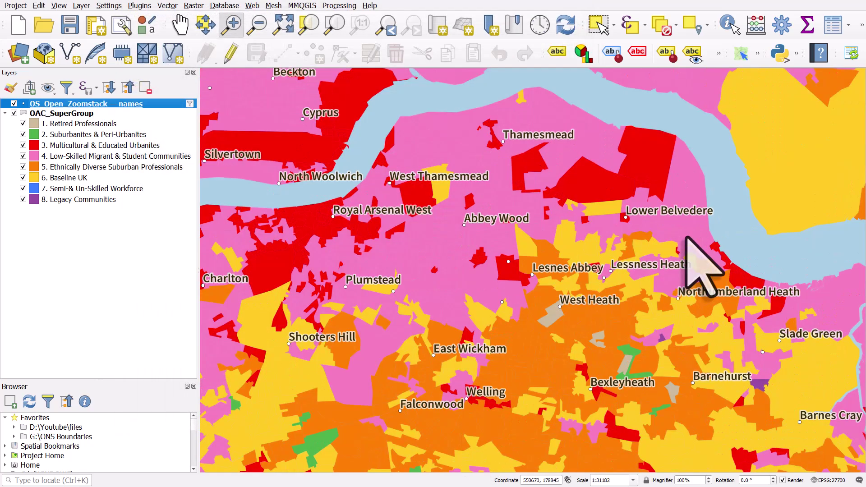
pyautogui.scroll(1, 685, 238)
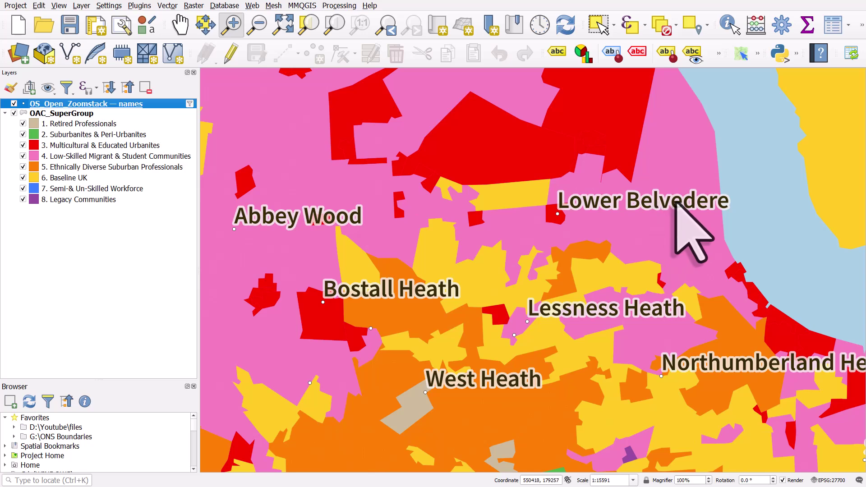
pyautogui.scroll(-2, 676, 203)
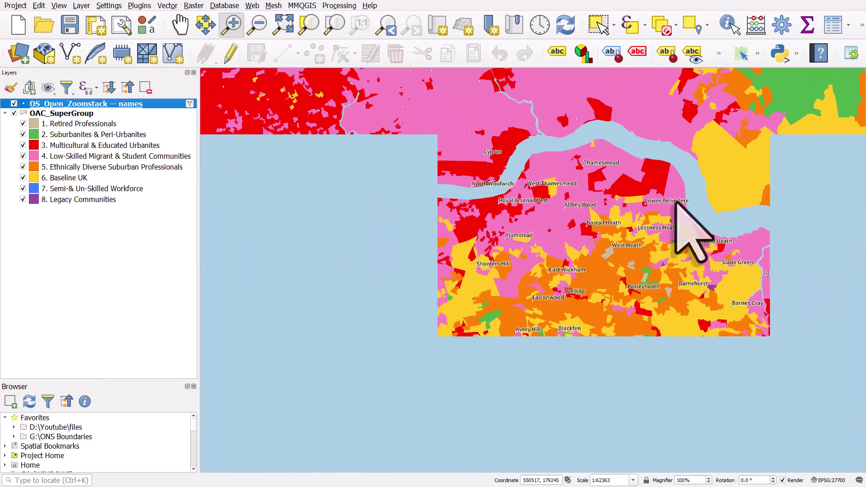
pyautogui.scroll(-1, 677, 203)
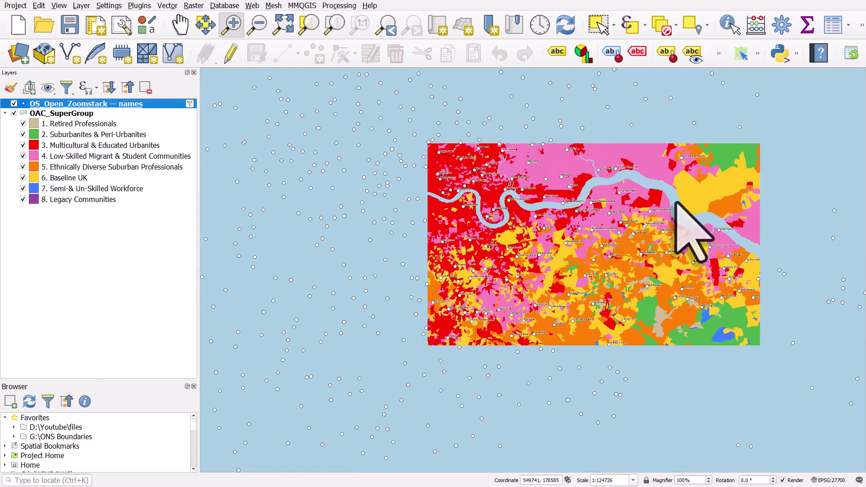
pyautogui.scroll(1, 677, 203)
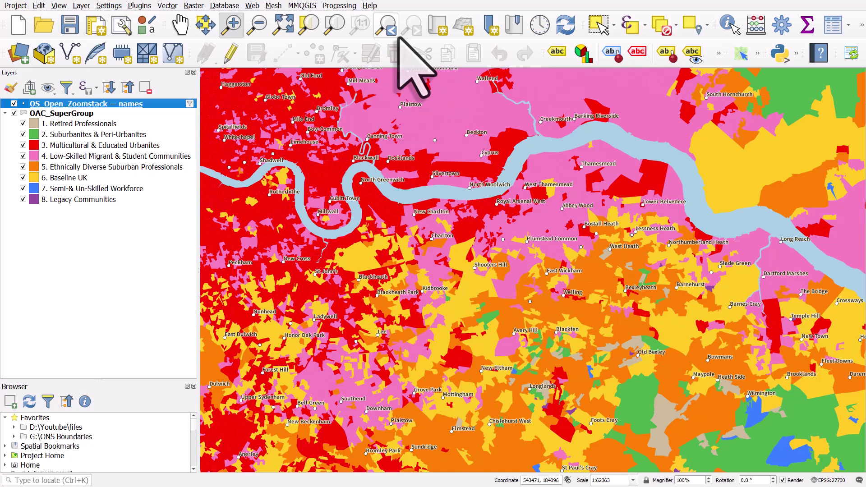
# Step back through previous map extents to the earlier wider view.
pyautogui.click(388, 28)
pyautogui.click(388, 28)
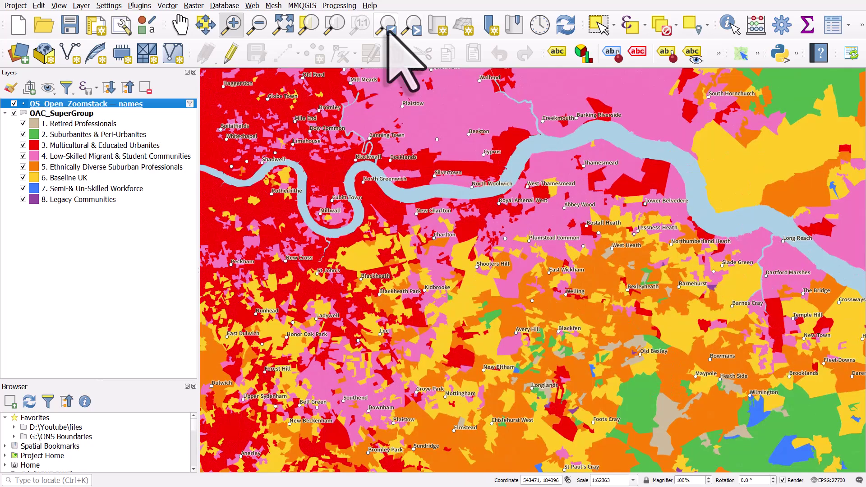
pyautogui.click(388, 28)
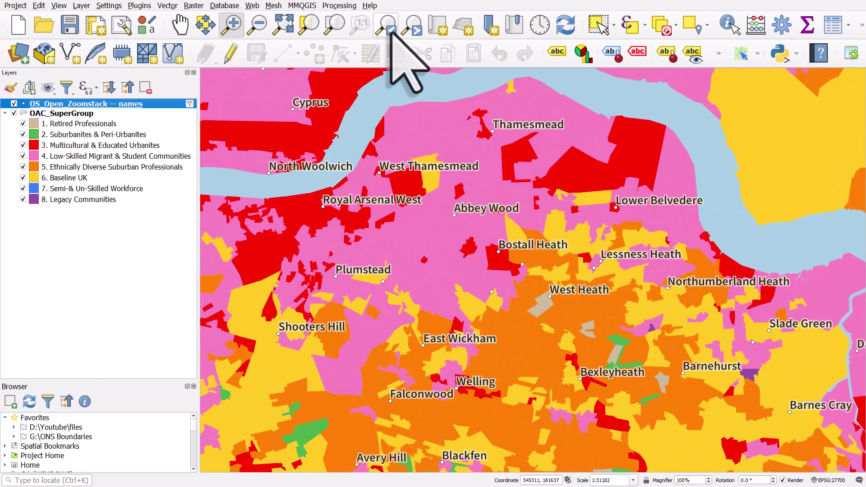
pyautogui.click(387, 29)
pyautogui.click(388, 28)
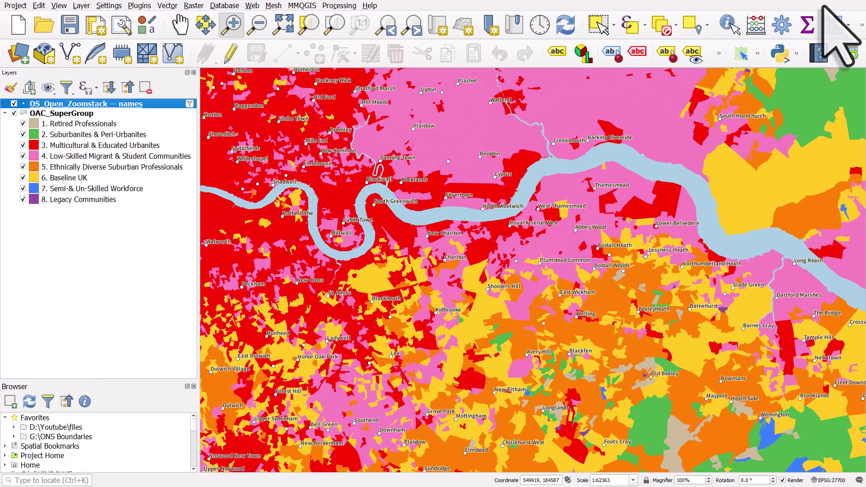
# Refresh the 'Text size' layout map to redraw the buffered labels, then close the layout.
pyautogui.click(131, 261)
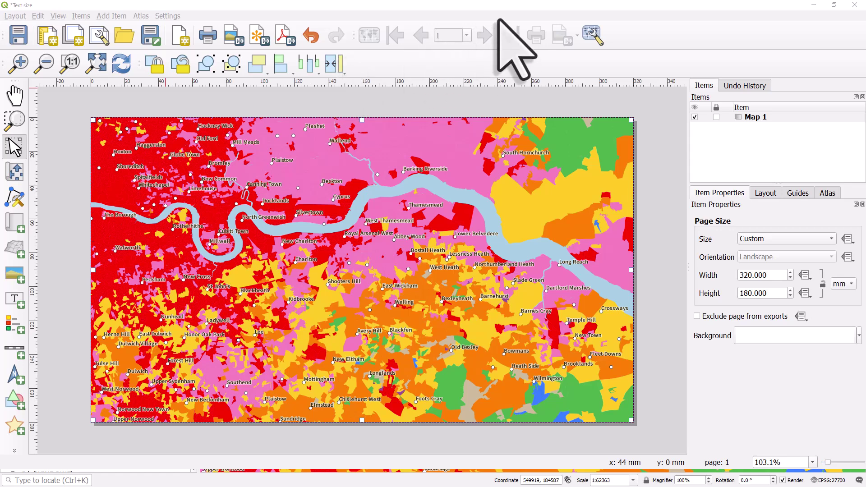
pyautogui.click(121, 64)
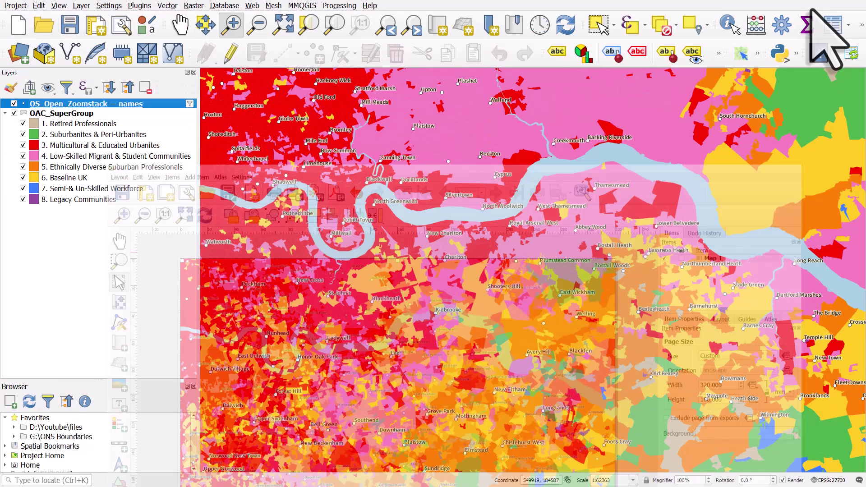
pyautogui.click(813, 5)
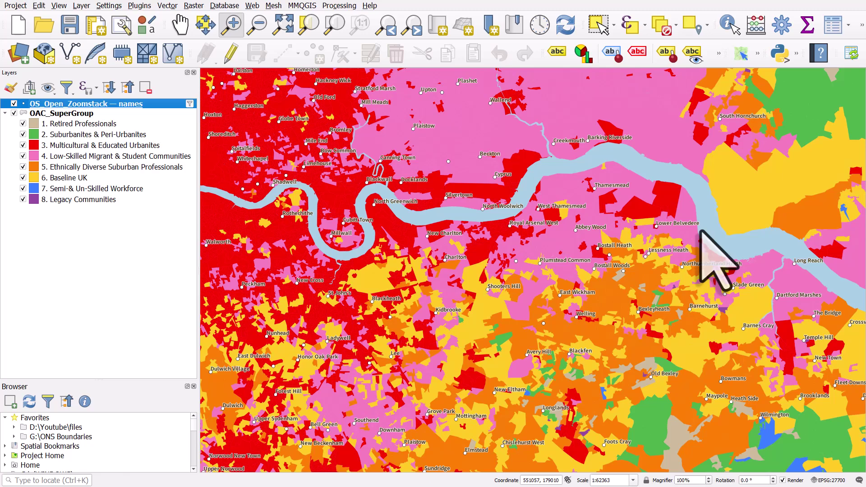
# In the names layer's label text settings, confirm the 220 size stays in Meters at Scale.
pyautogui.doubleClick(159, 107)
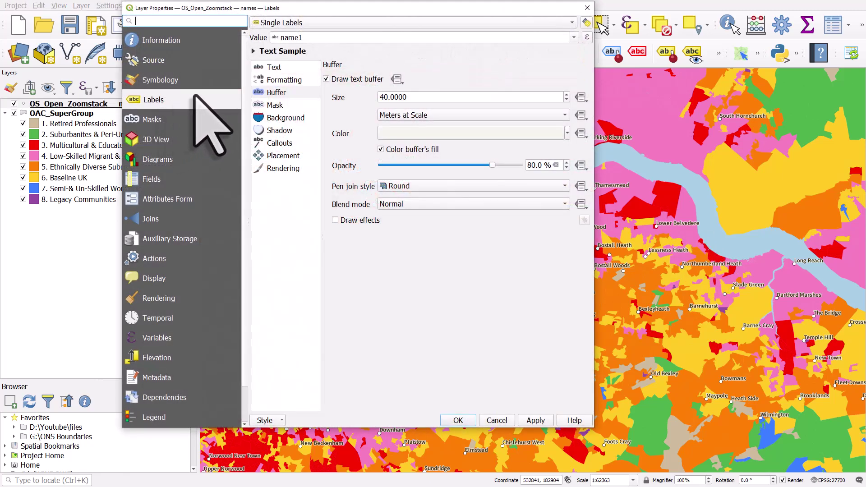
pyautogui.click(272, 69)
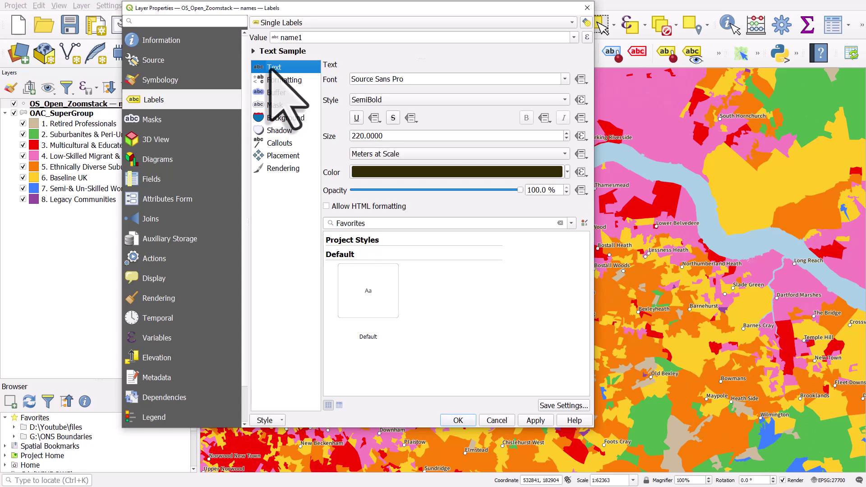
pyautogui.click(377, 154)
pyautogui.press('Up')
pyautogui.press('Up')
pyautogui.press('Down')
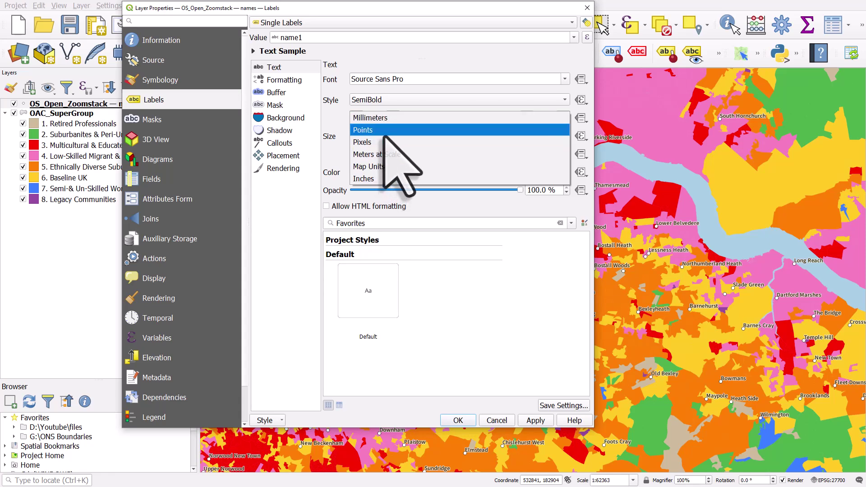
pyautogui.press('Down')
pyautogui.press('Down')
pyautogui.click(356, 155)
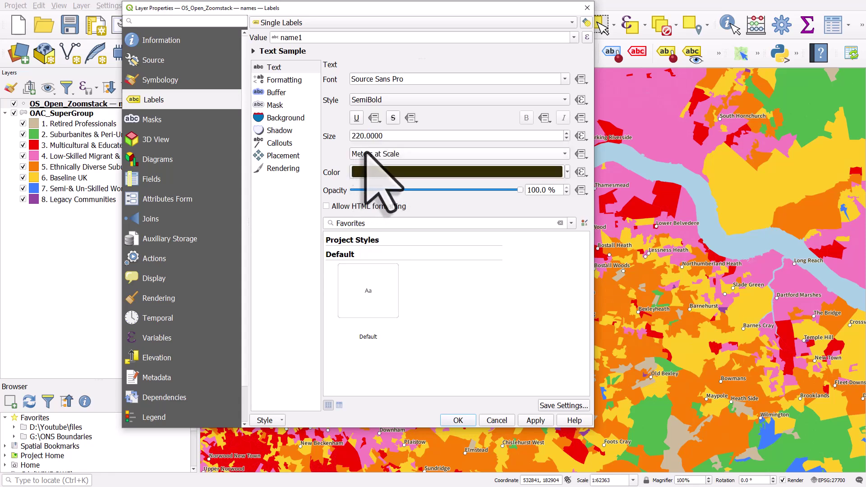
# Recheck that the unit stays Meters at Scale, not Map Units, then view the layer's Information page.
pyautogui.click(367, 155)
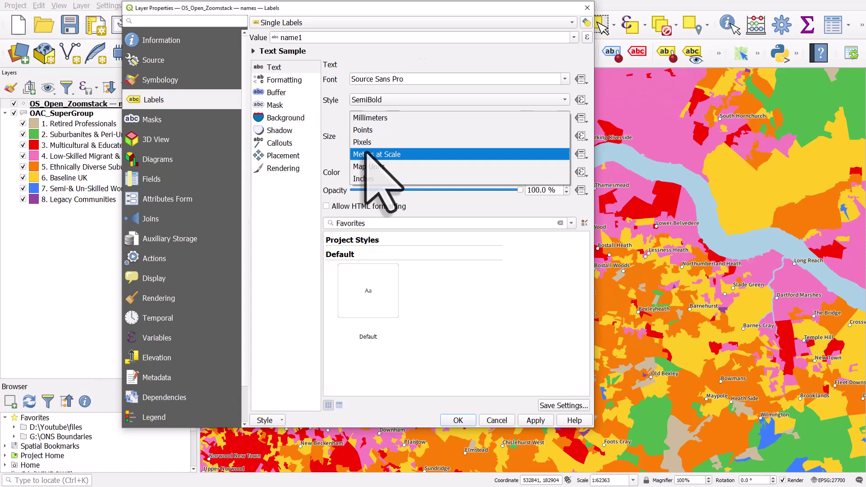
pyautogui.press('Down')
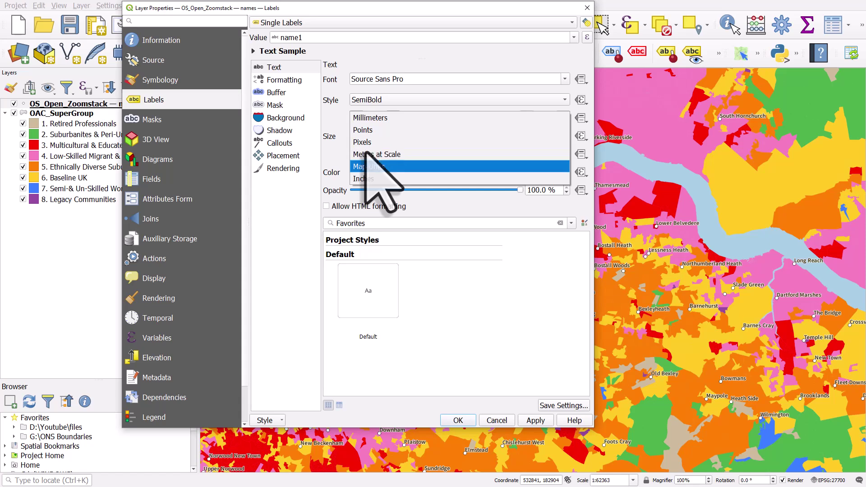
pyautogui.press('Up')
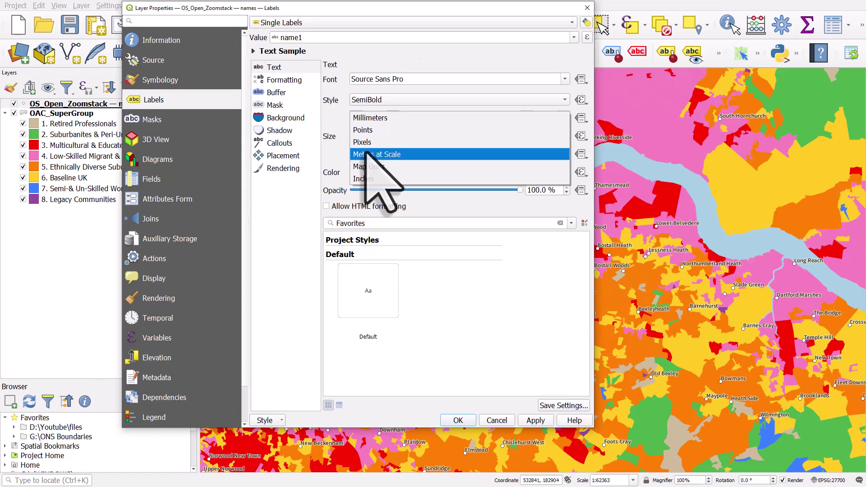
pyautogui.click(382, 154)
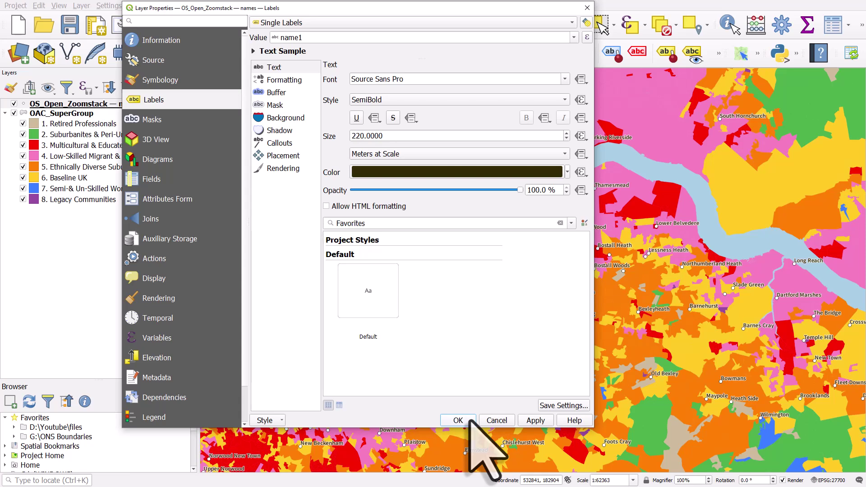
pyautogui.click(163, 40)
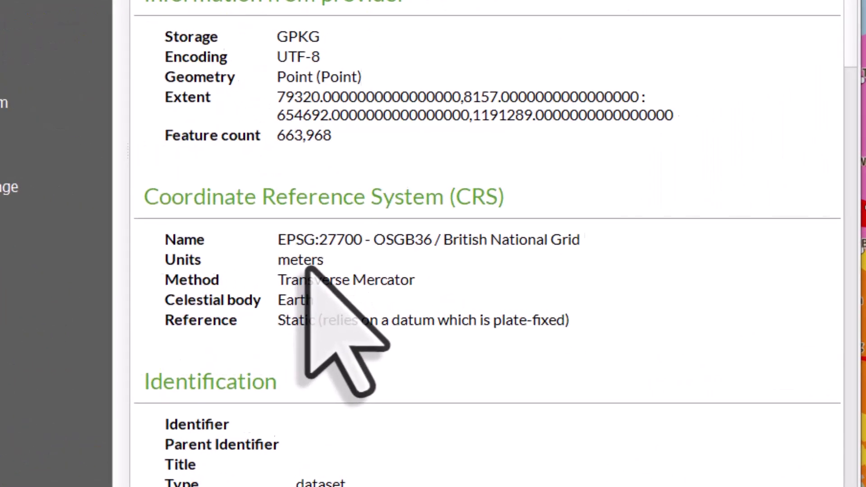
# Verify the CRS units read meters, then return to the label Buffer settings (40 Meters at Scale, 80% opacity).
pyautogui.doubleClick(331, 273)
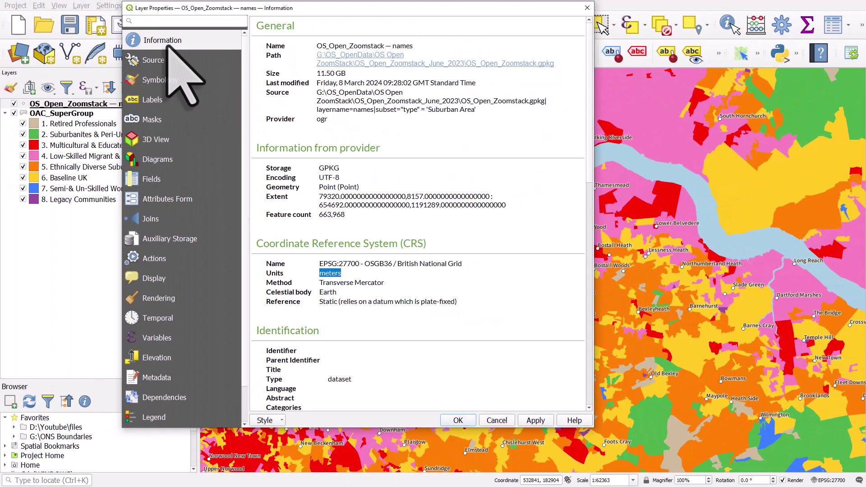
pyautogui.click(168, 99)
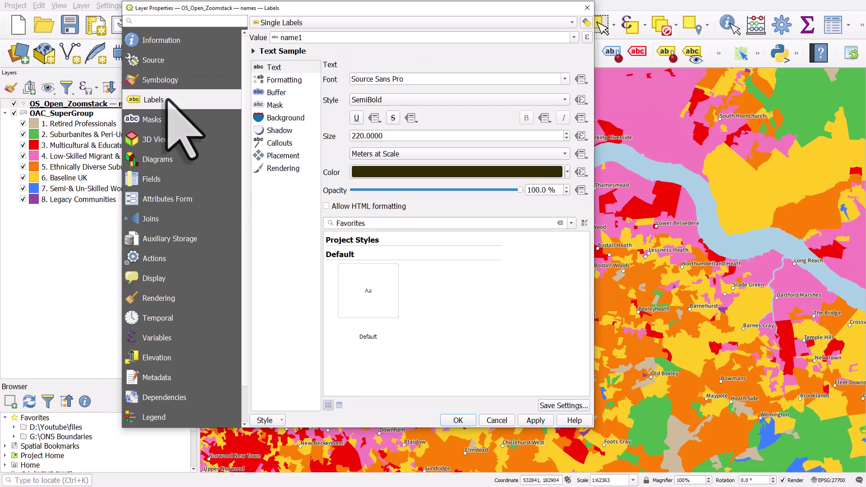
pyautogui.click(276, 92)
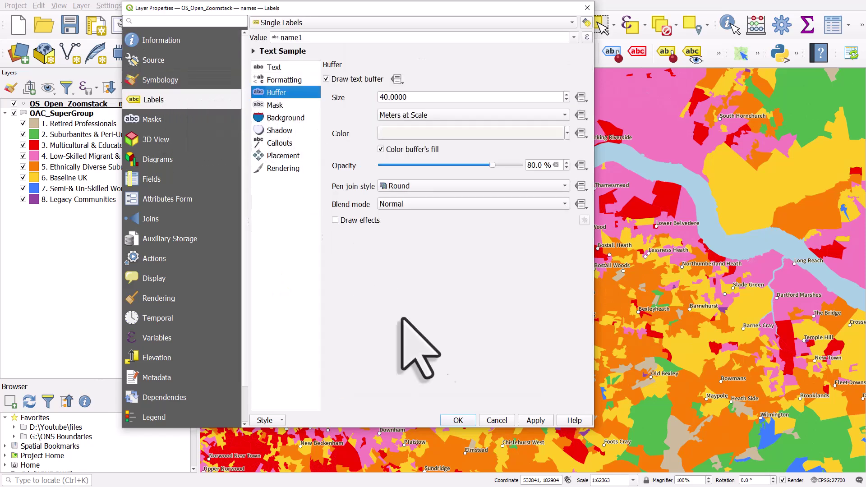